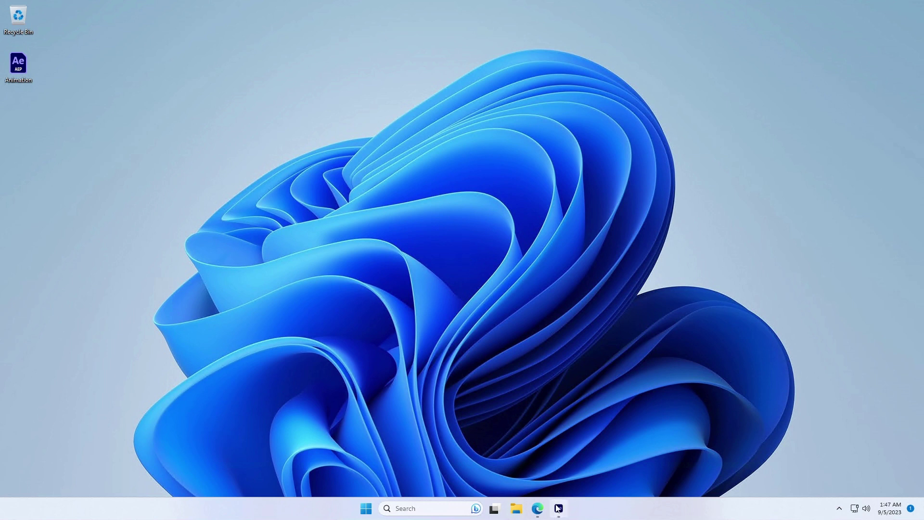
Restore the After Effects Animation project window from the taskbar.
left_click(559, 508)
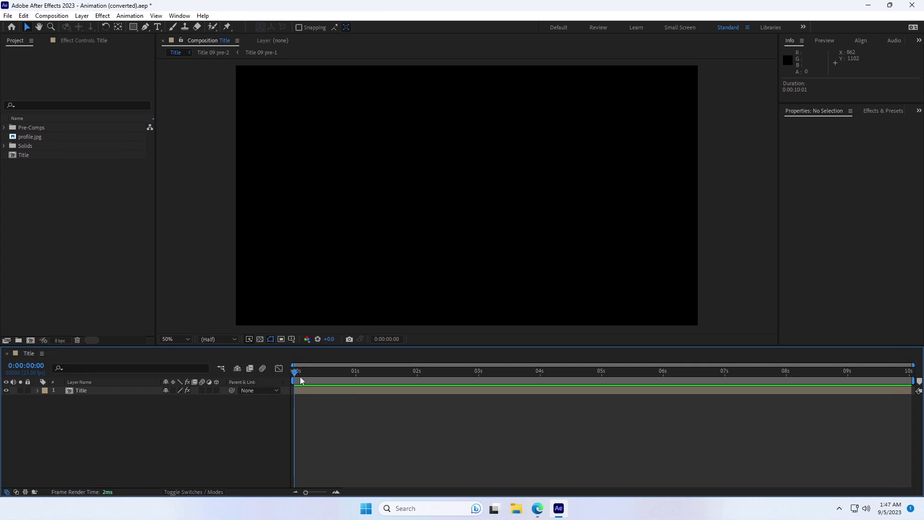
Preview the Title animation, then set the current time to 0:00:02:06.
key("space")
left_click(326, 374)
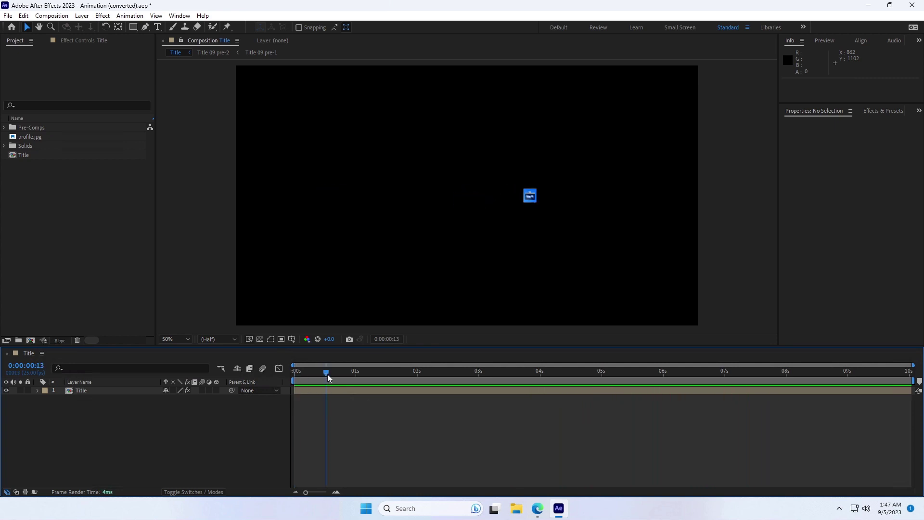
left_click(433, 381)
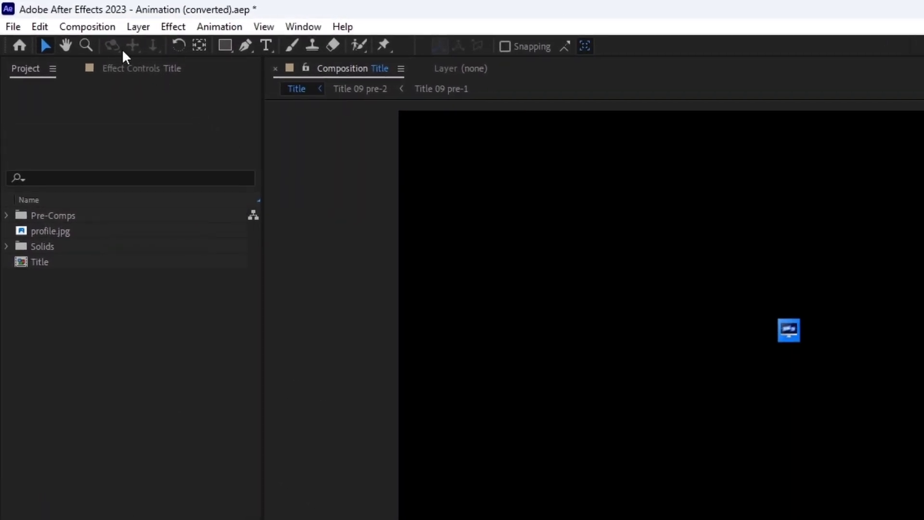
left_click(96, 31)
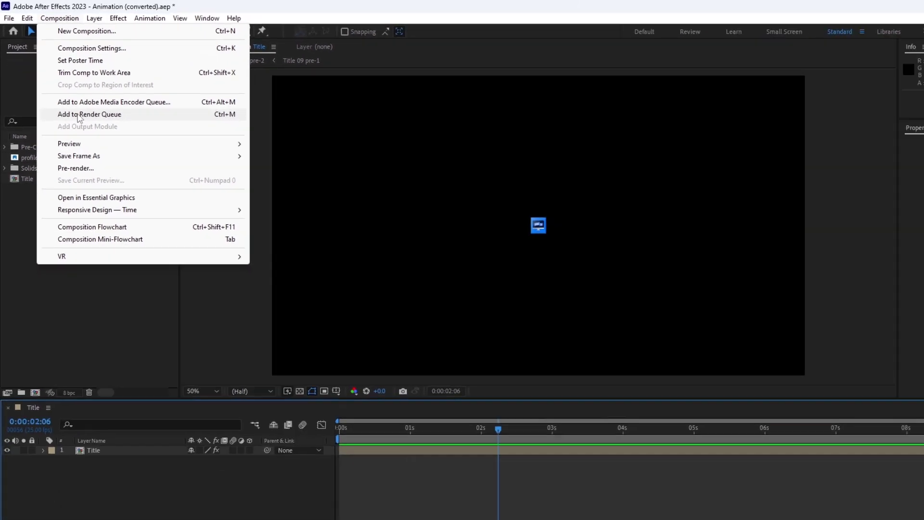
Add Title to the Render Queue with Best Settings at Best quality.
left_click(113, 169)
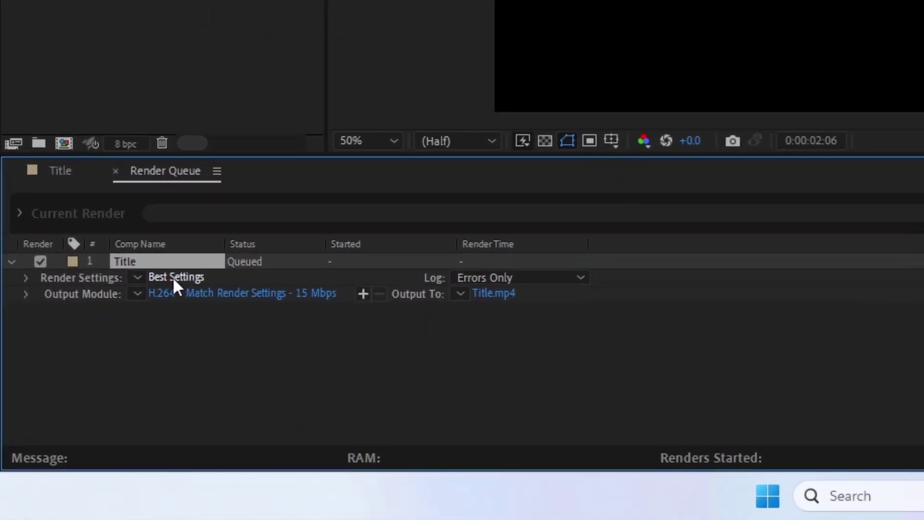
left_click(172, 276)
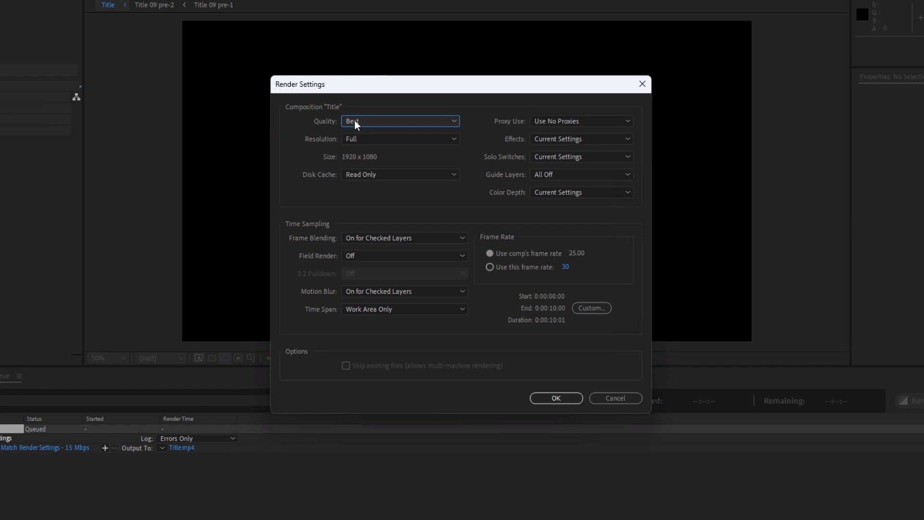
left_click(354, 120)
left_click(356, 147)
left_click(556, 400)
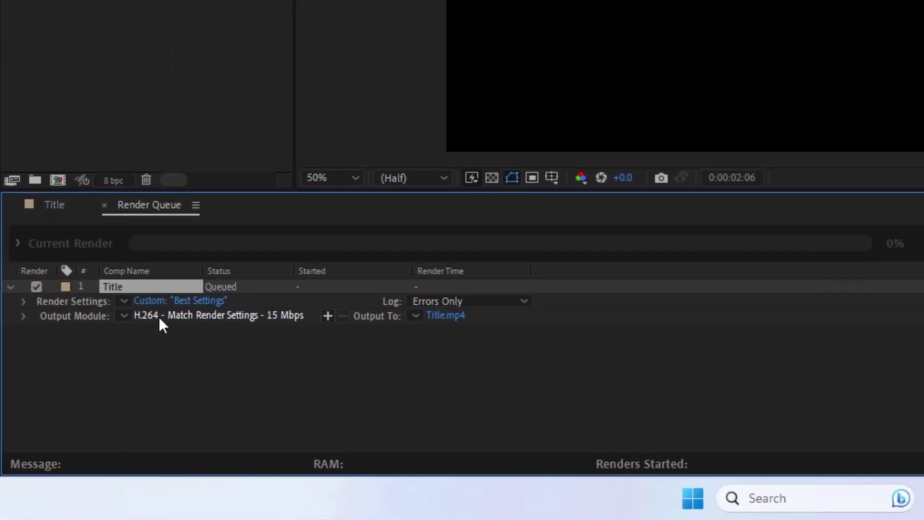
Set the Title output module to QuickTime, Animation codec, RGB + Alpha channels.
left_click(216, 319)
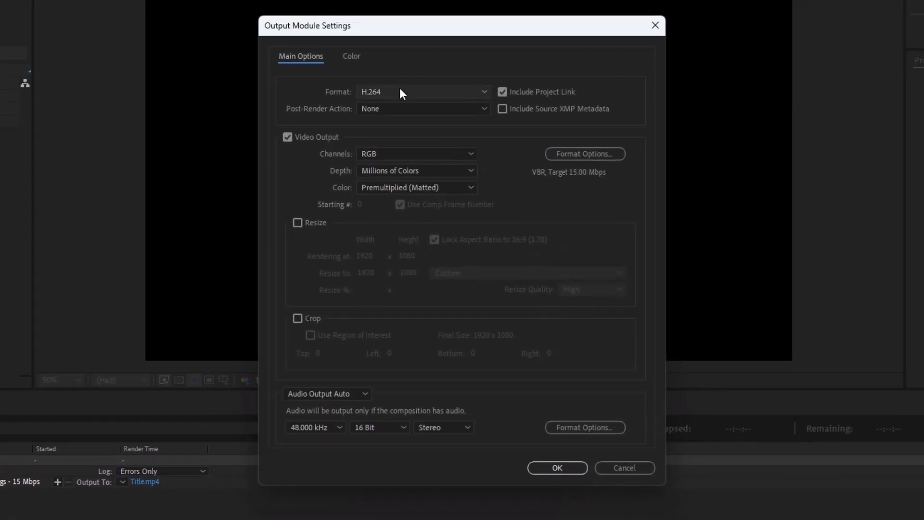
left_click(399, 91)
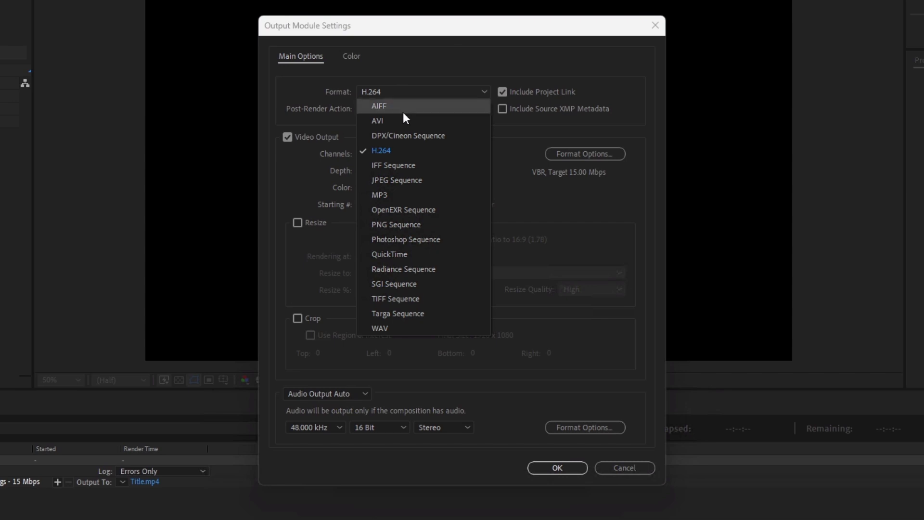
left_click(388, 254)
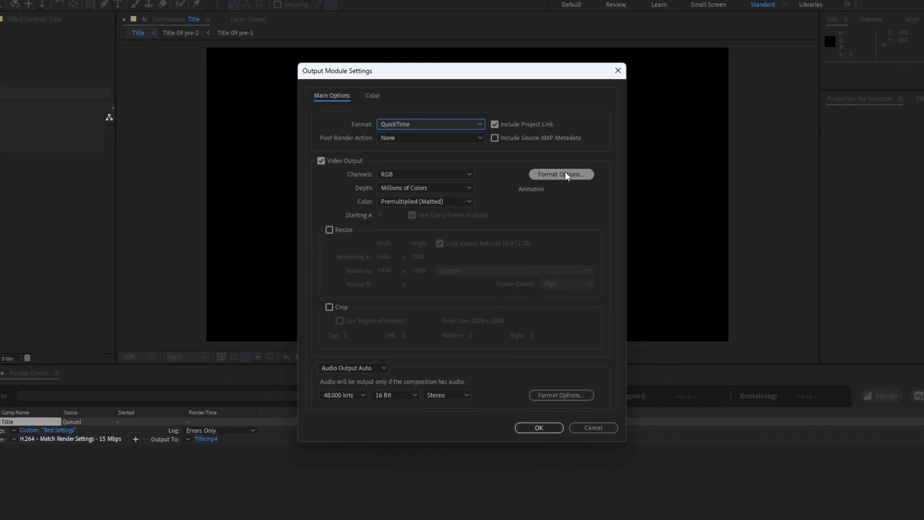
left_click(567, 175)
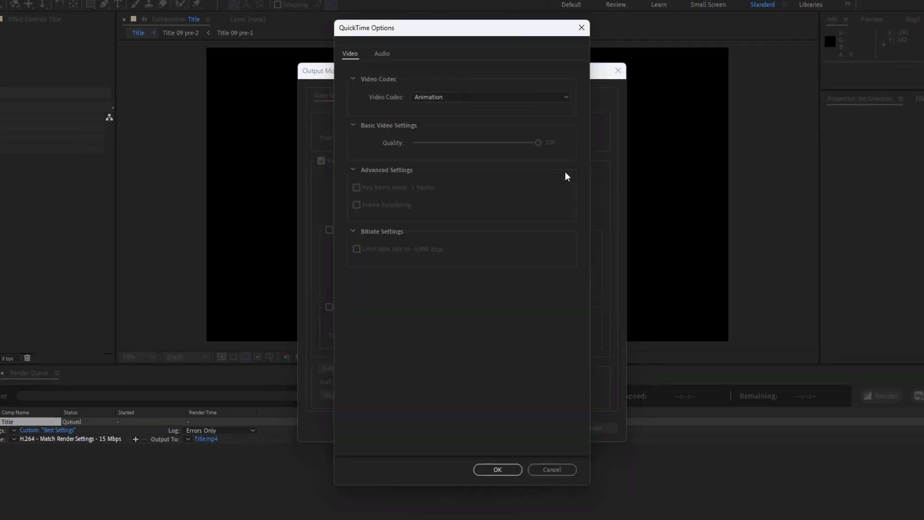
left_click(445, 96)
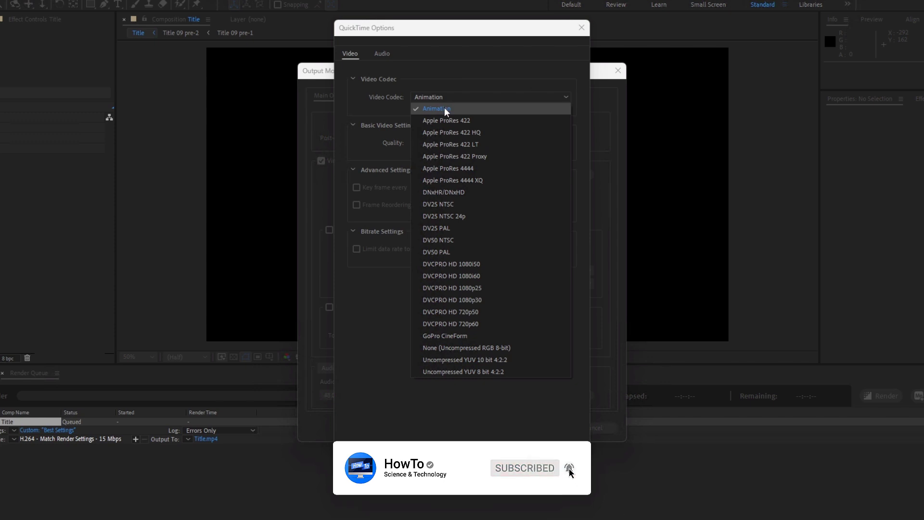
left_click(445, 109)
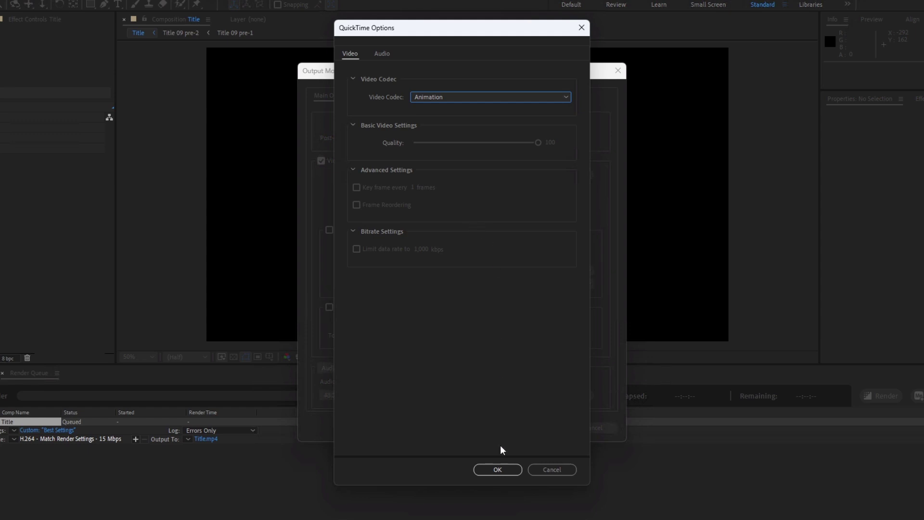
left_click(498, 470)
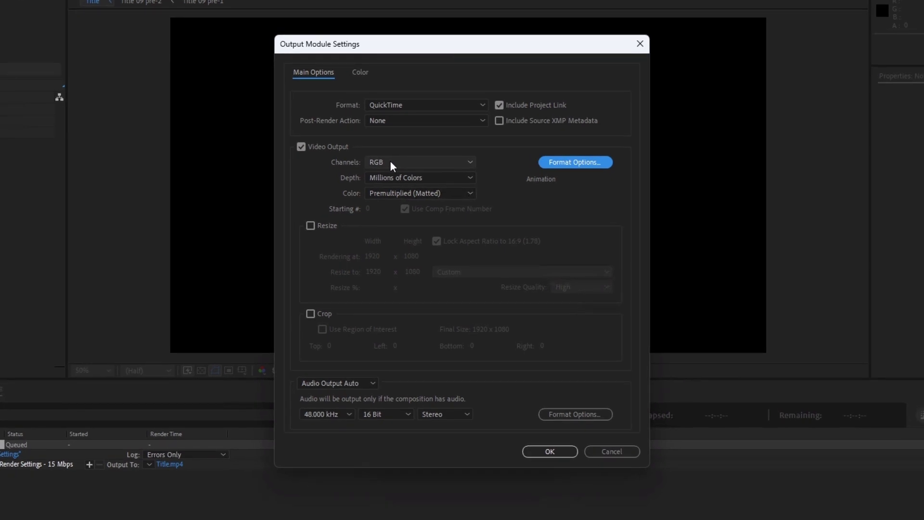
left_click(390, 162)
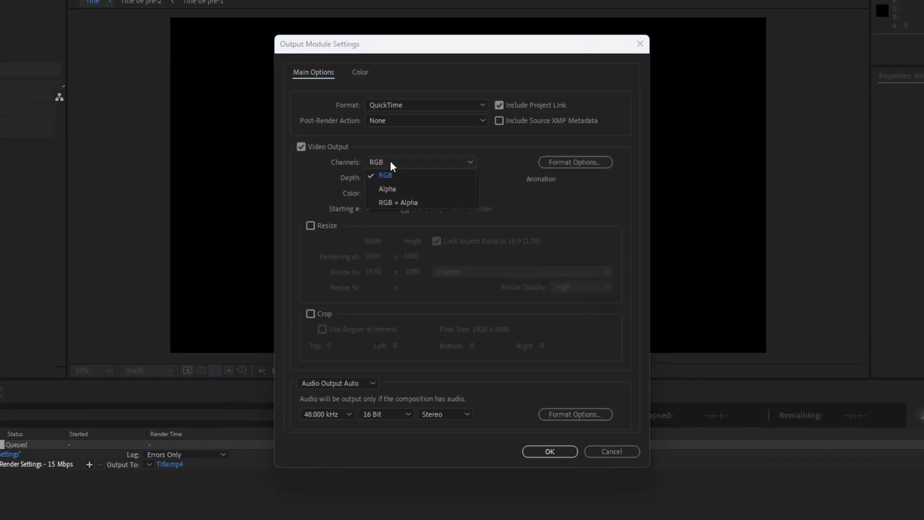
left_click(404, 203)
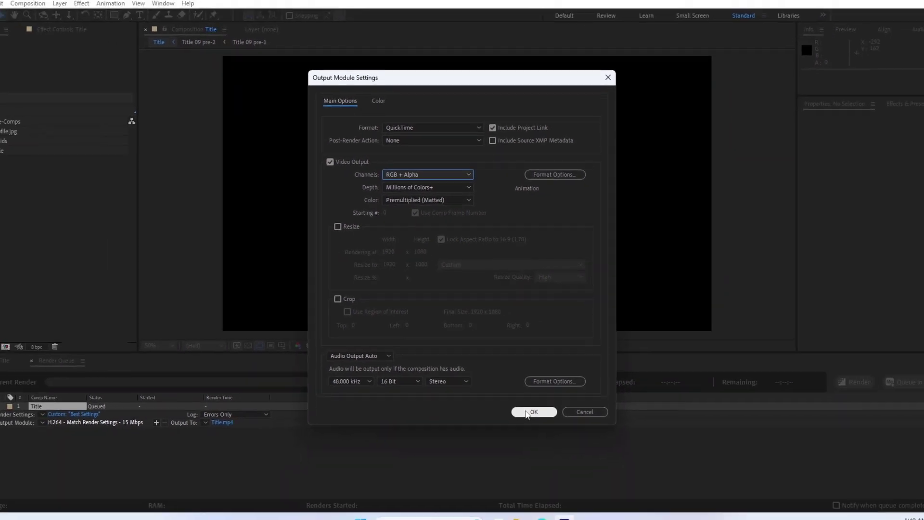
left_click(527, 414)
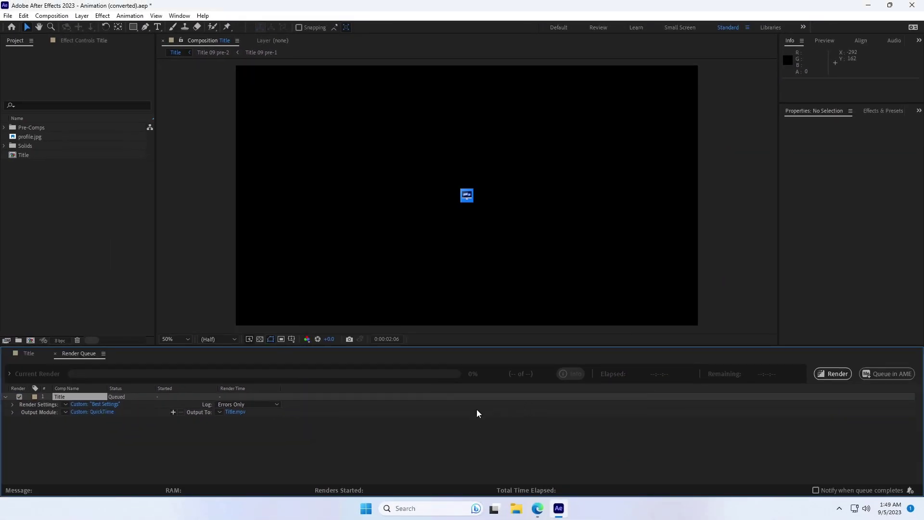
Set the render output file to HowTo.mov on the Desktop.
left_click(238, 412)
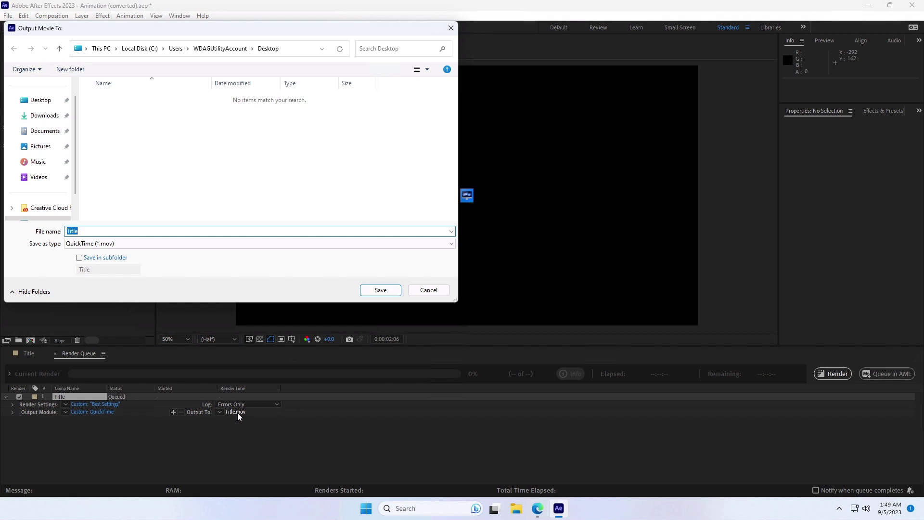
left_click(40, 105)
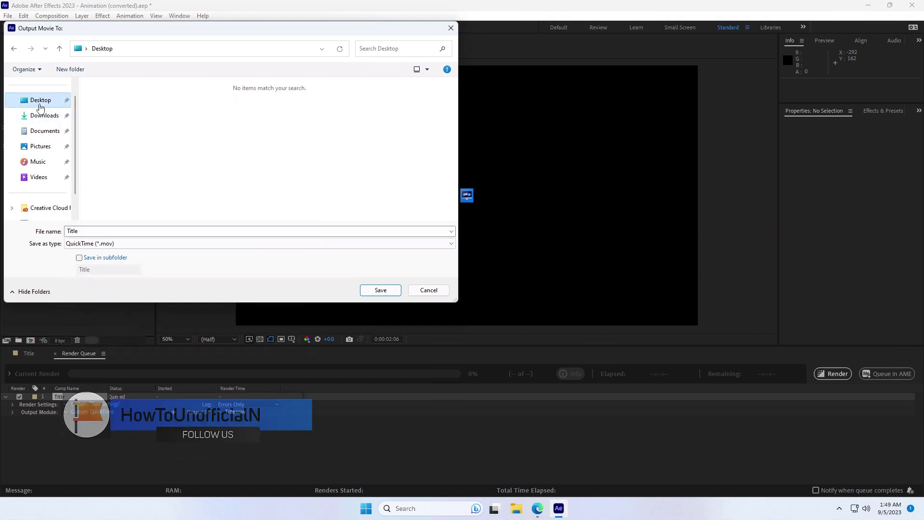
double_click(72, 231)
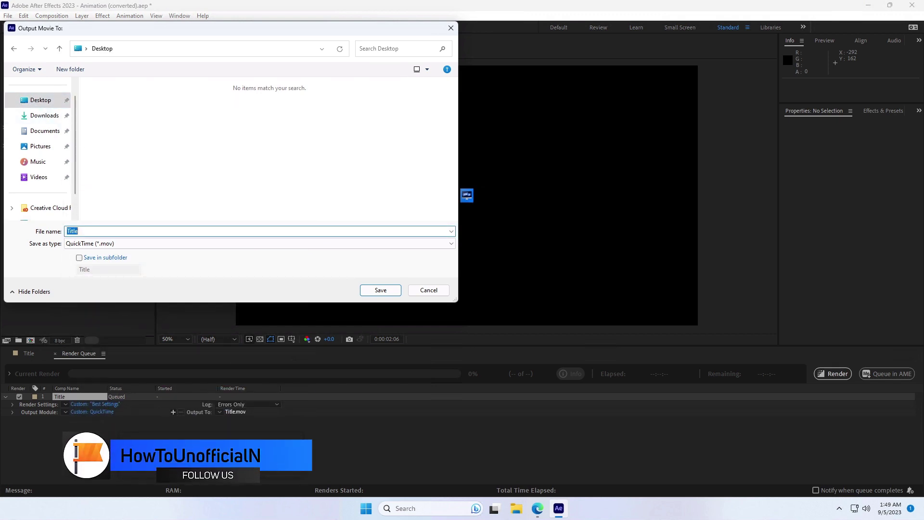
type("HowTo")
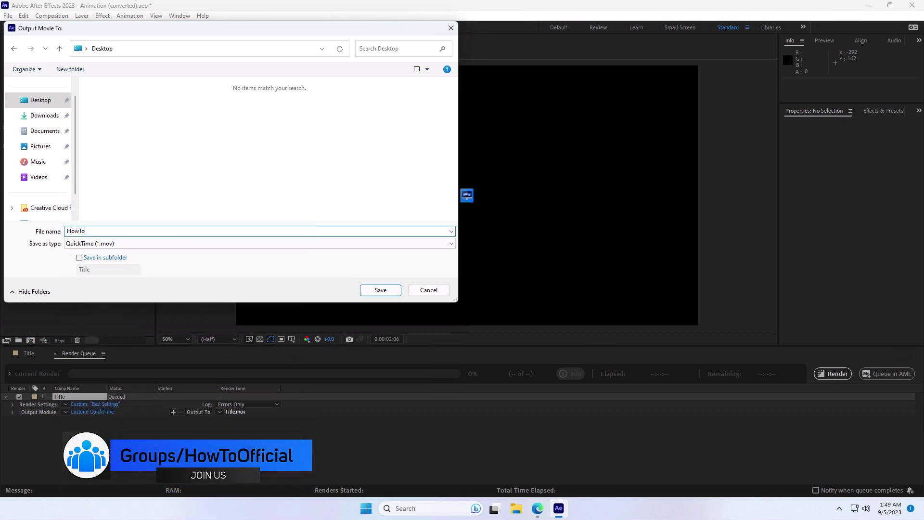
left_click(381, 291)
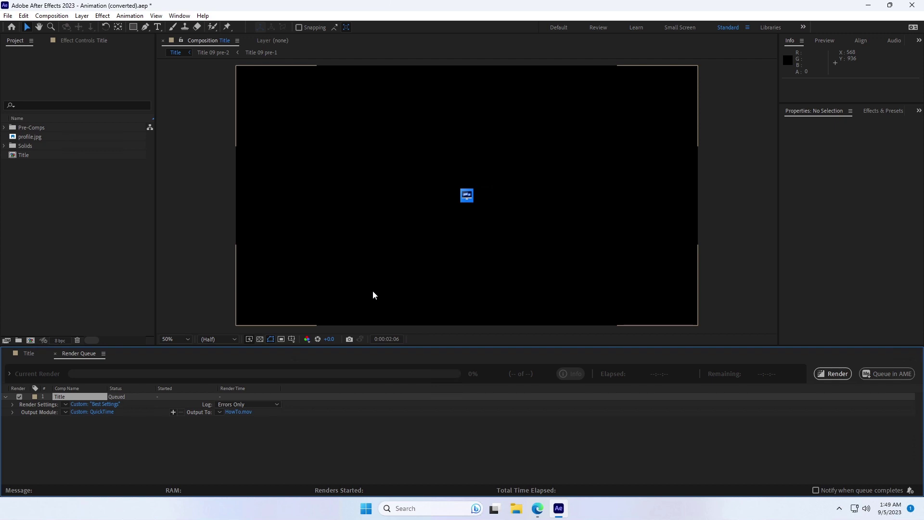
Check transparency with the checkerboard grid, then render the queued Title composition.
left_click(260, 340)
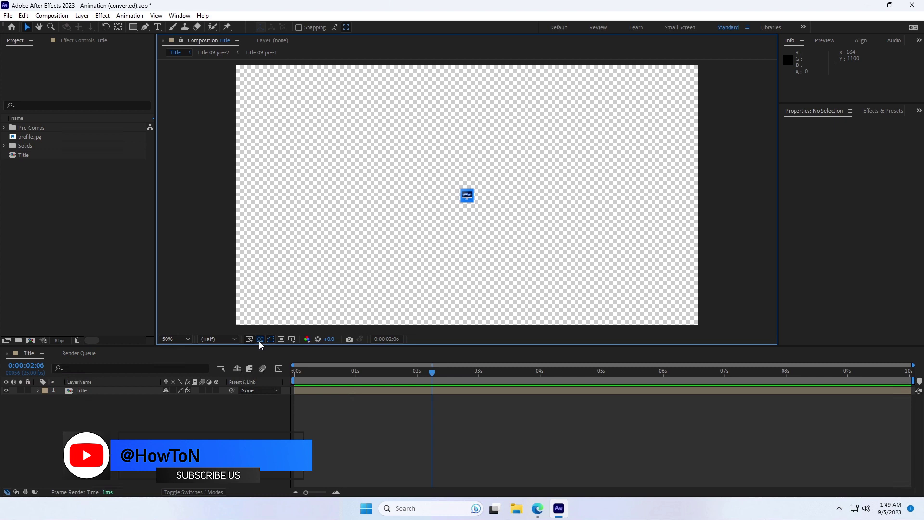
left_click(259, 339)
left_click(260, 339)
left_click(259, 340)
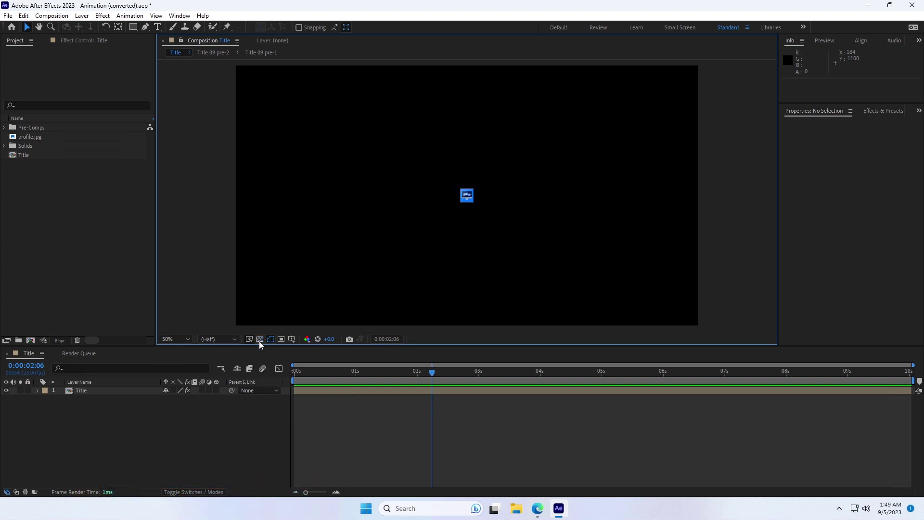
left_click(77, 354)
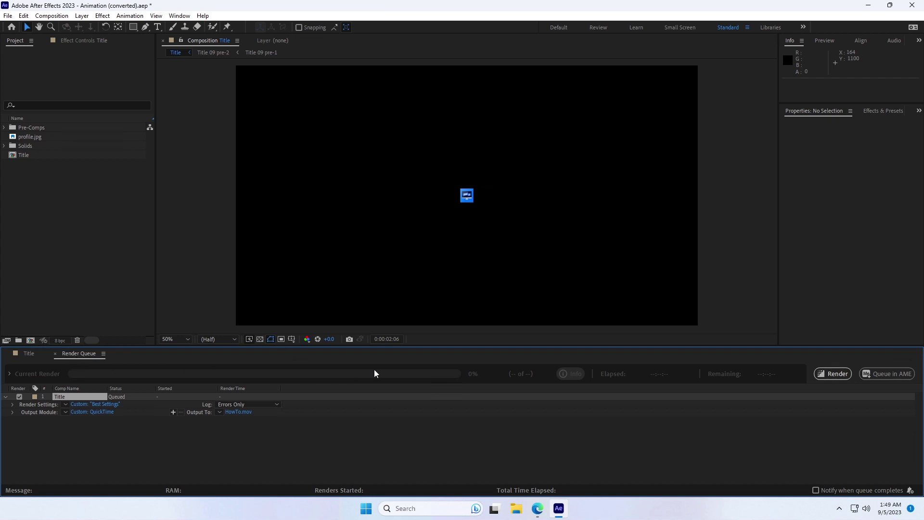
left_click(827, 376)
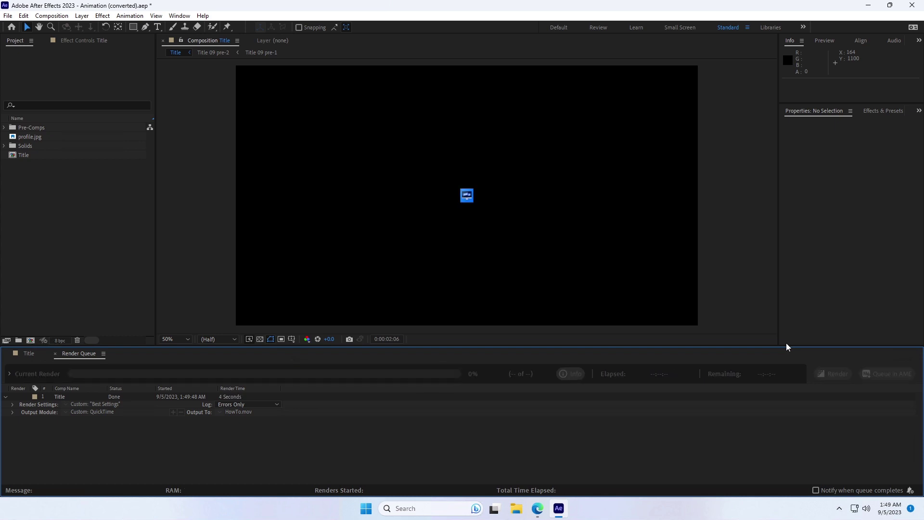
Start a new project without saving Animation, then minimize After Effects.
left_click(55, 354)
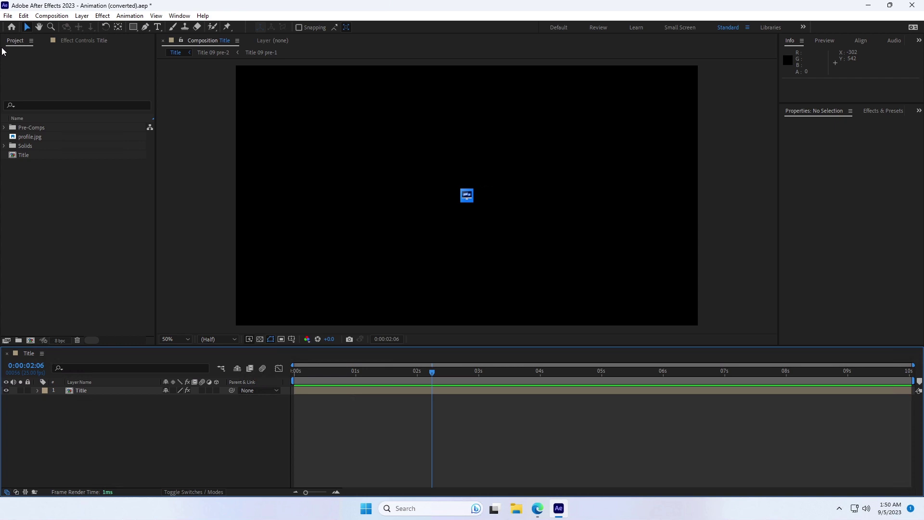
left_click(8, 15)
mouse_move(12, 28)
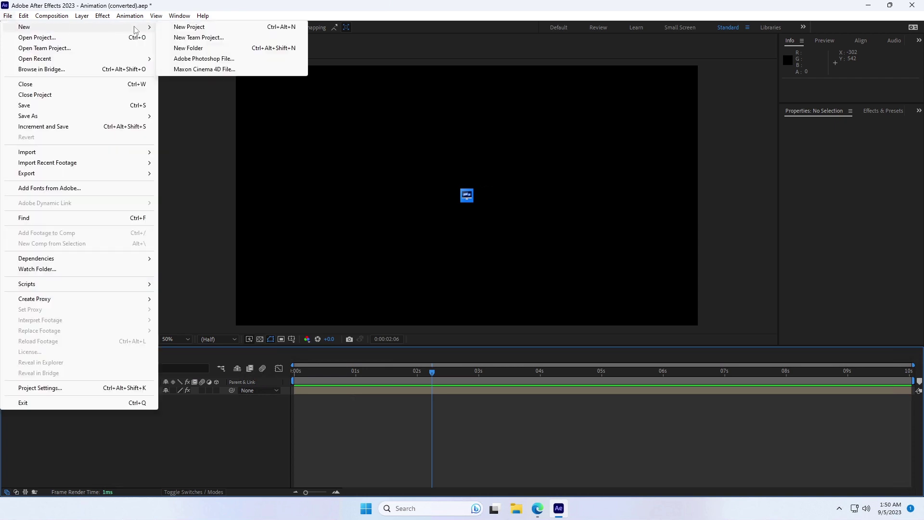
left_click(179, 28)
left_click(483, 267)
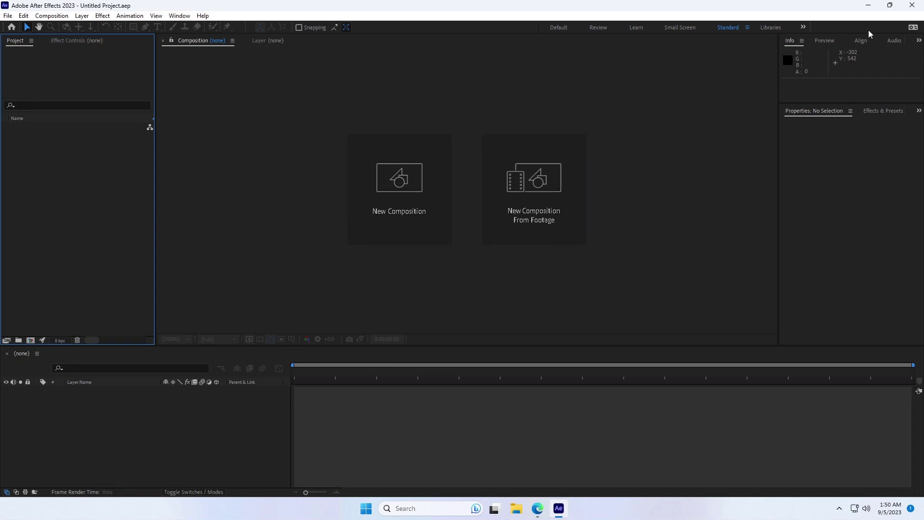
left_click(890, 5)
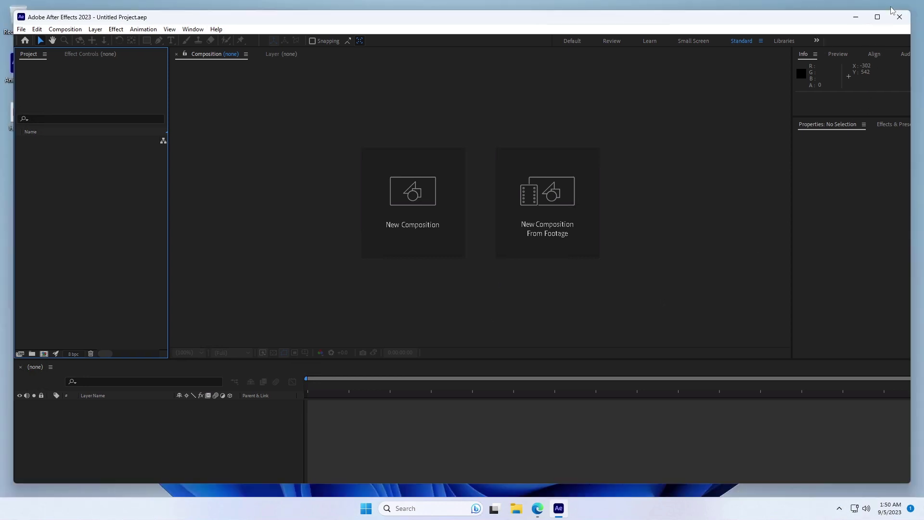
left_click(857, 18)
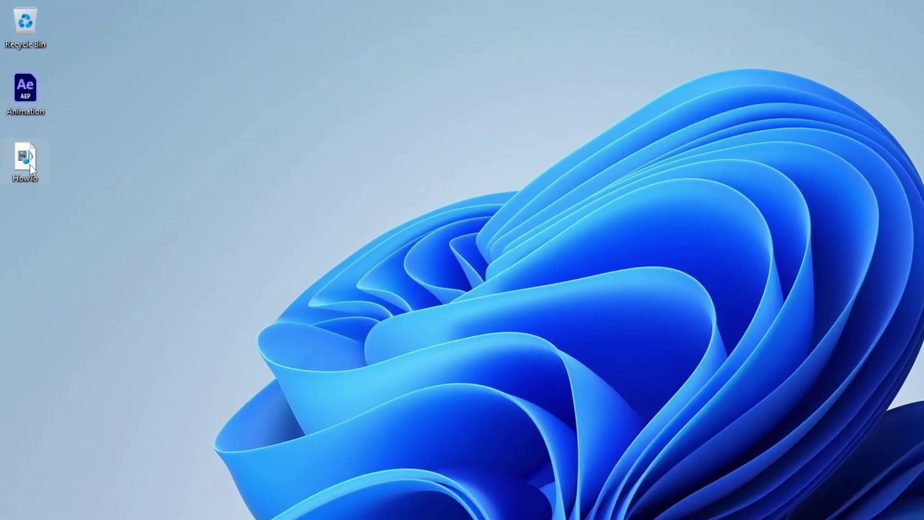
Verify HowTo is a 22.3 MB QuickTime movie, then restore After Effects.
right_click(30, 168)
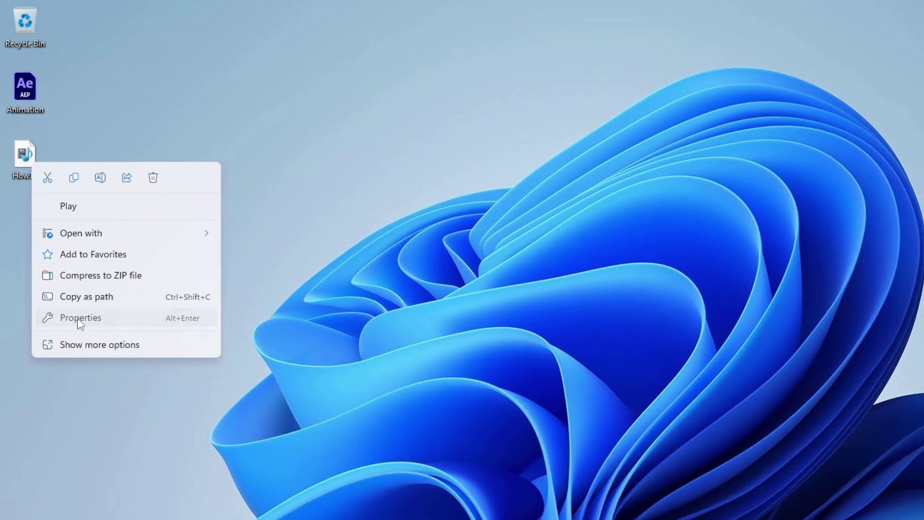
left_click(61, 323)
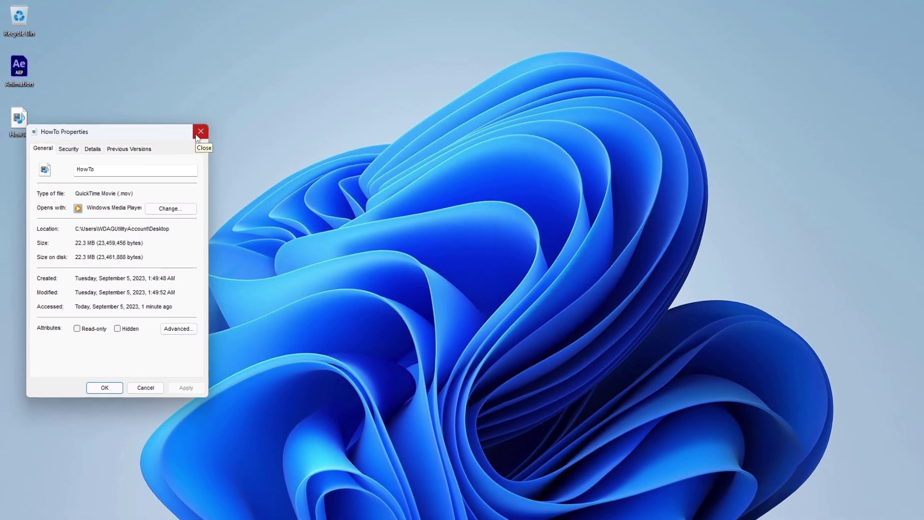
left_click(228, 152)
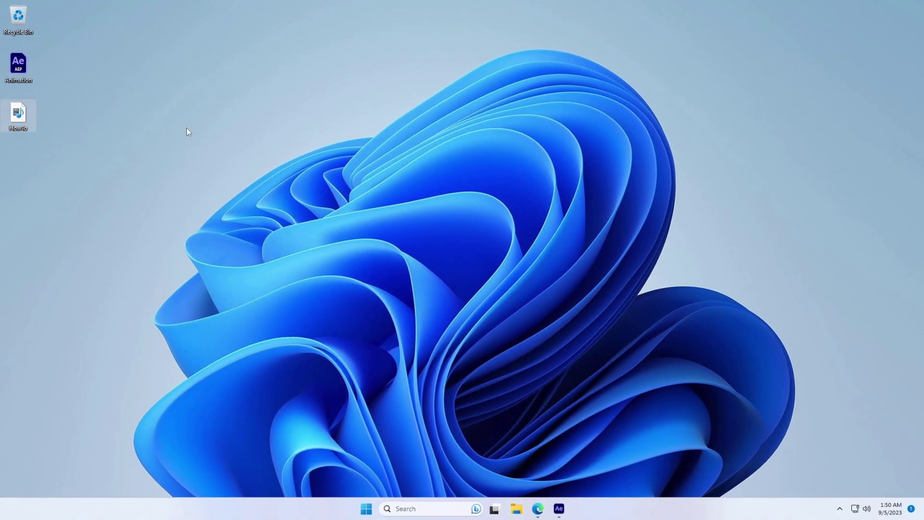
left_click(560, 509)
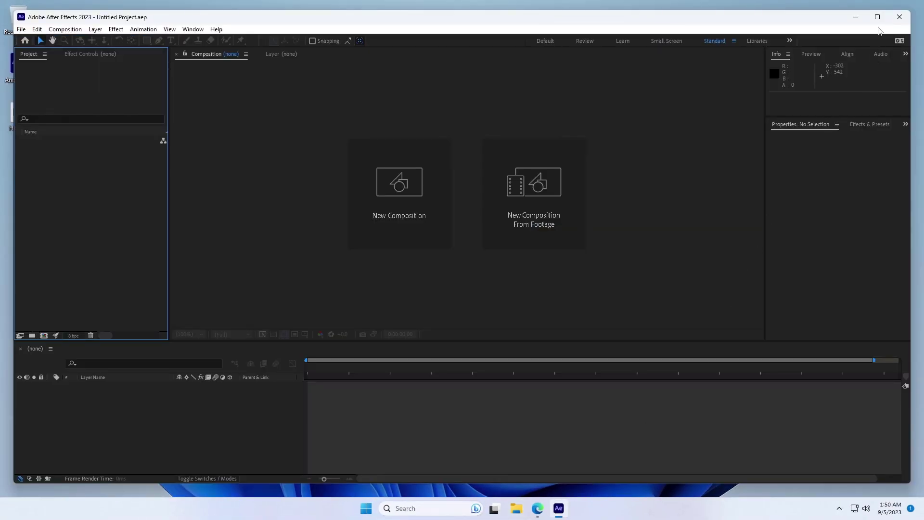
Import HowTo.mov into the new project's Project panel.
left_click(878, 17)
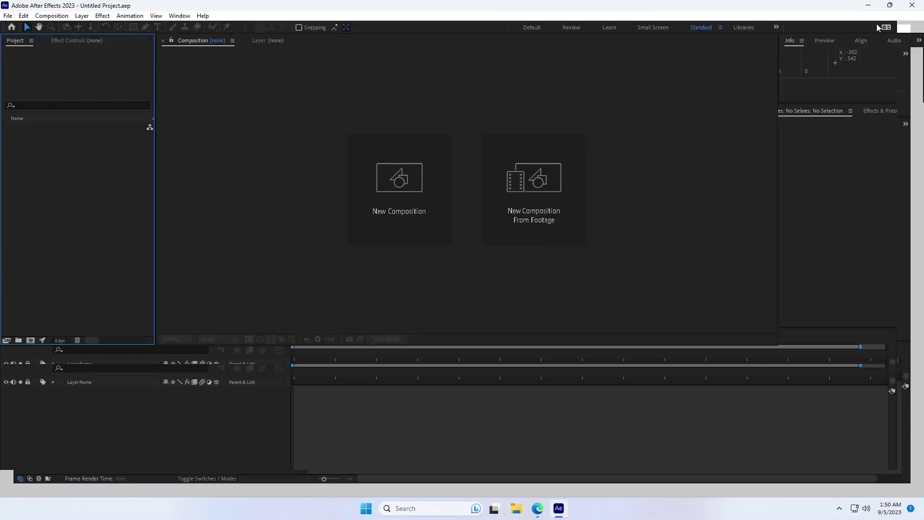
right_click(45, 143)
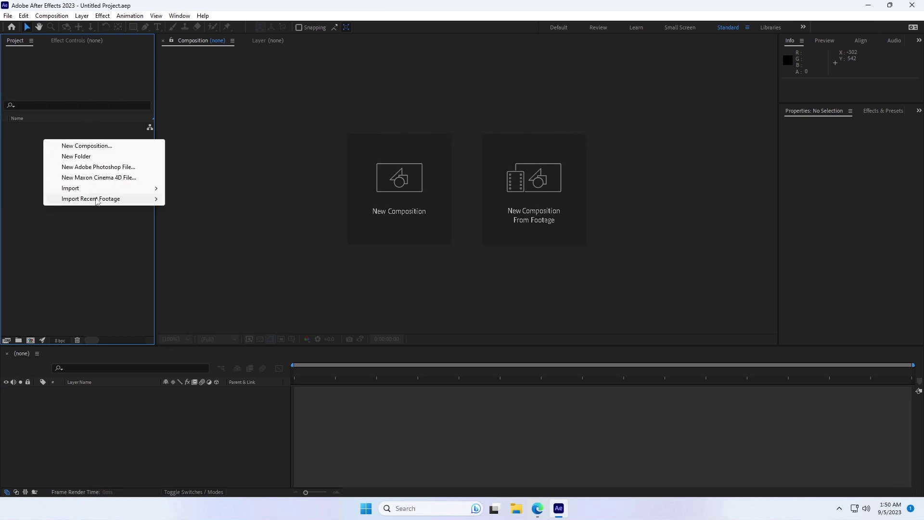
mouse_move(131, 192)
left_click(212, 188)
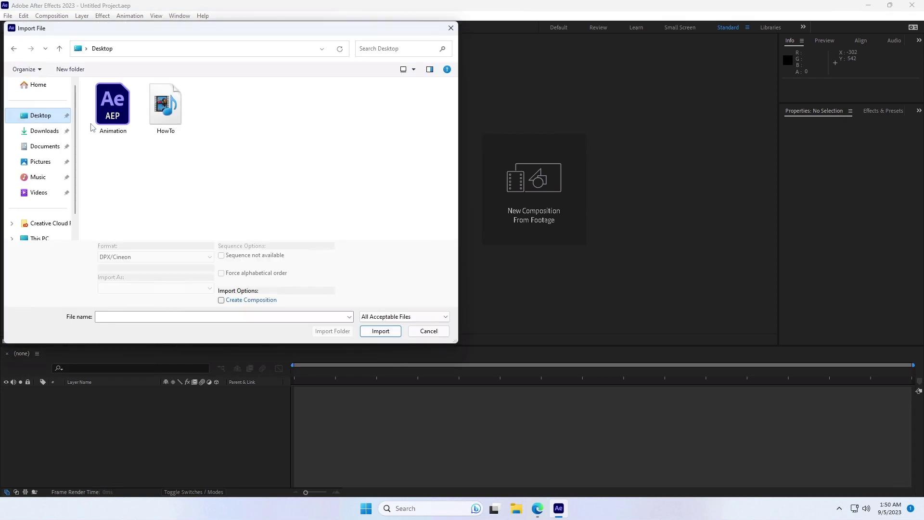
left_click(165, 106)
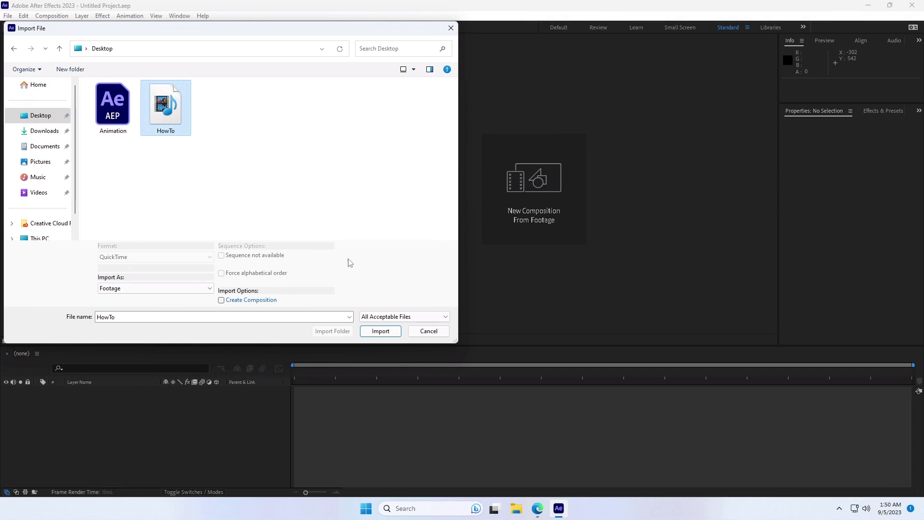
left_click(380, 332)
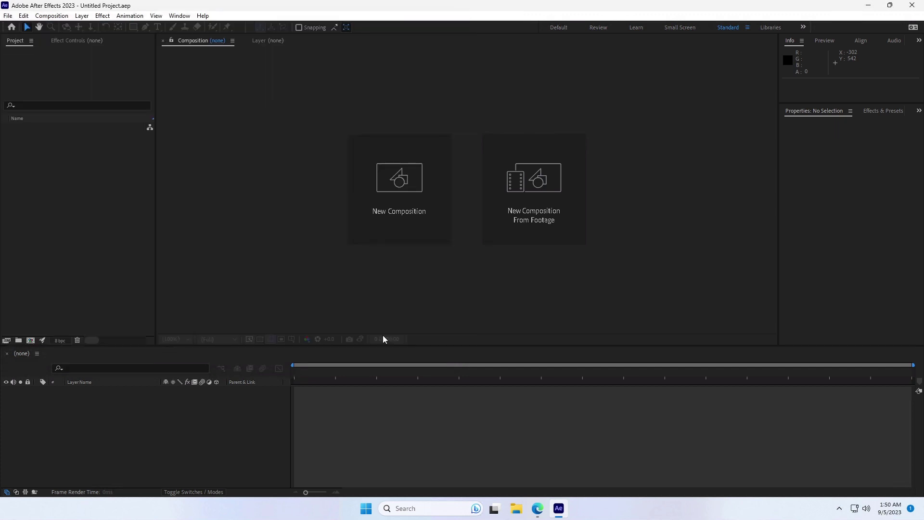
Create a new 1920×1080, 30-second composition named Comp 1.
left_click(393, 176)
left_click(520, 362)
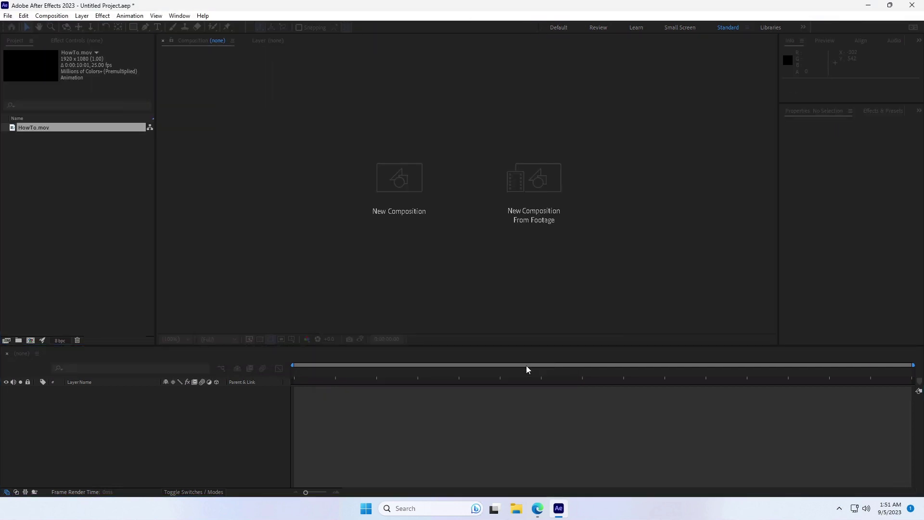
left_click_drag(228, 285, 107, 413)
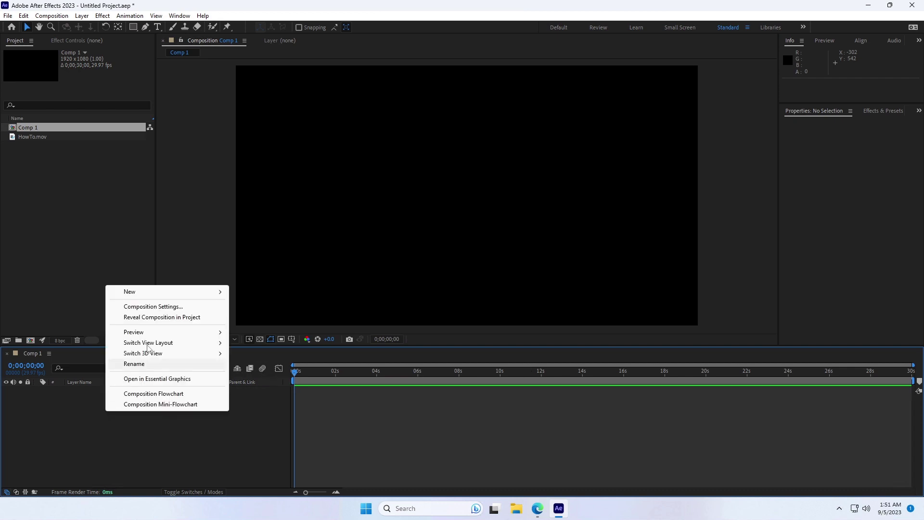